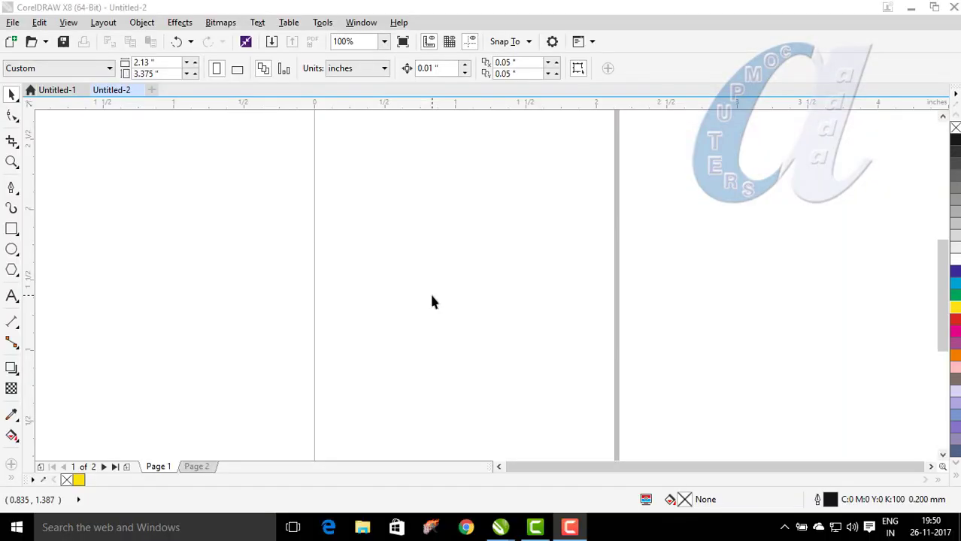
Step: Draw a closed straight-sided quadrilateral about 1.33 by 1 inch on page 1 with the Pen tool
click(17, 194)
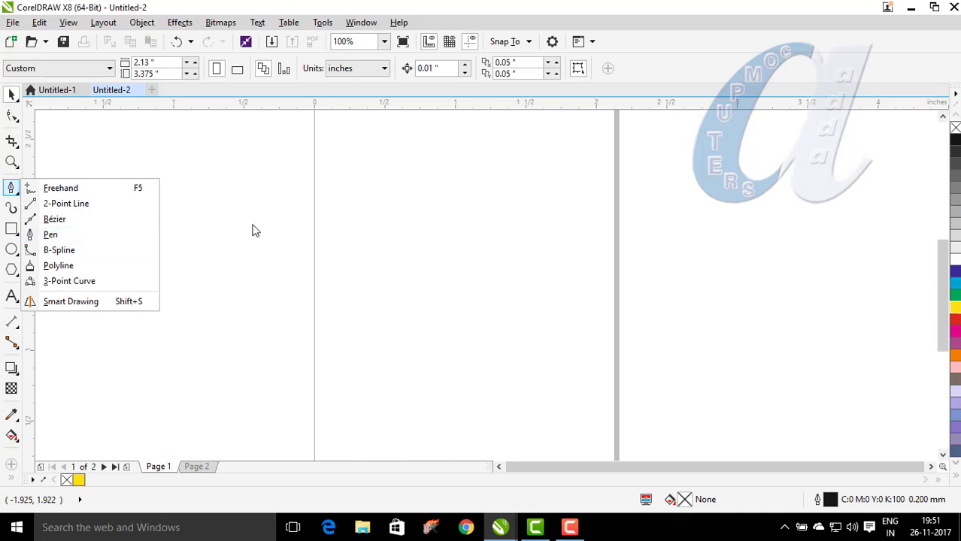
click(53, 249)
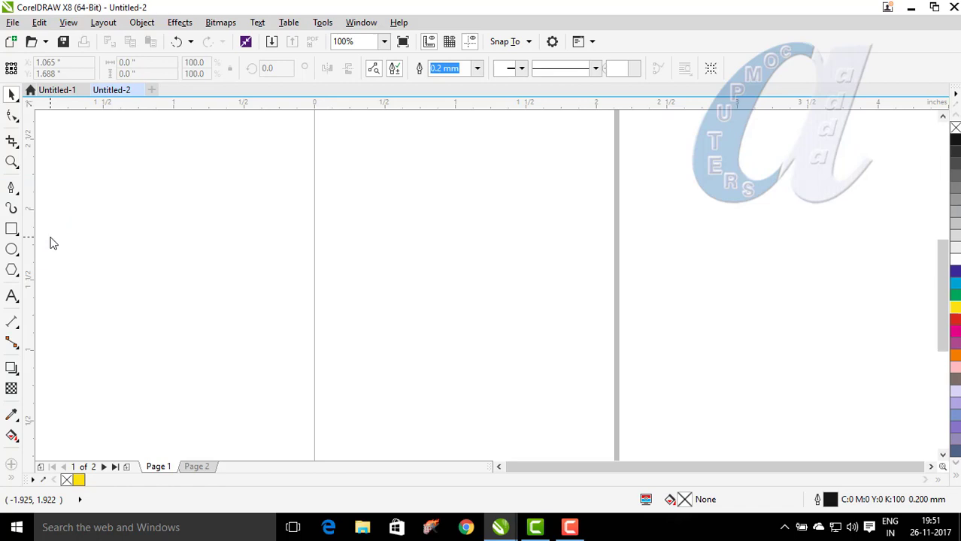
click(368, 205)
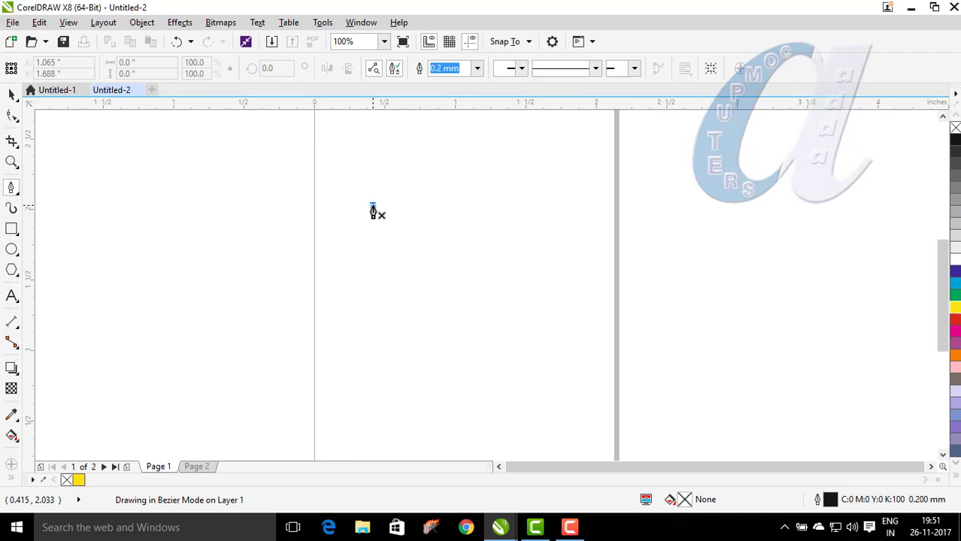
click(562, 205)
click(560, 345)
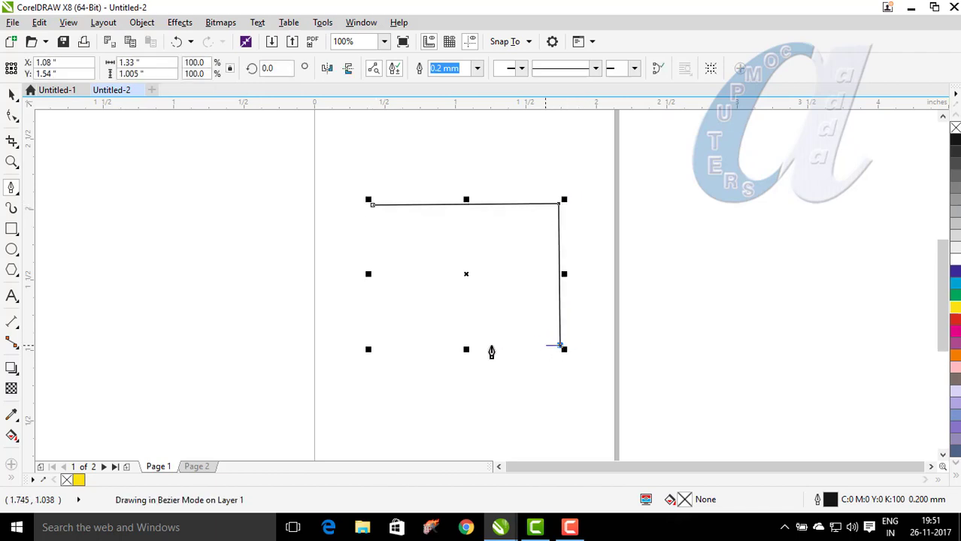
click(379, 346)
click(379, 347)
click(372, 204)
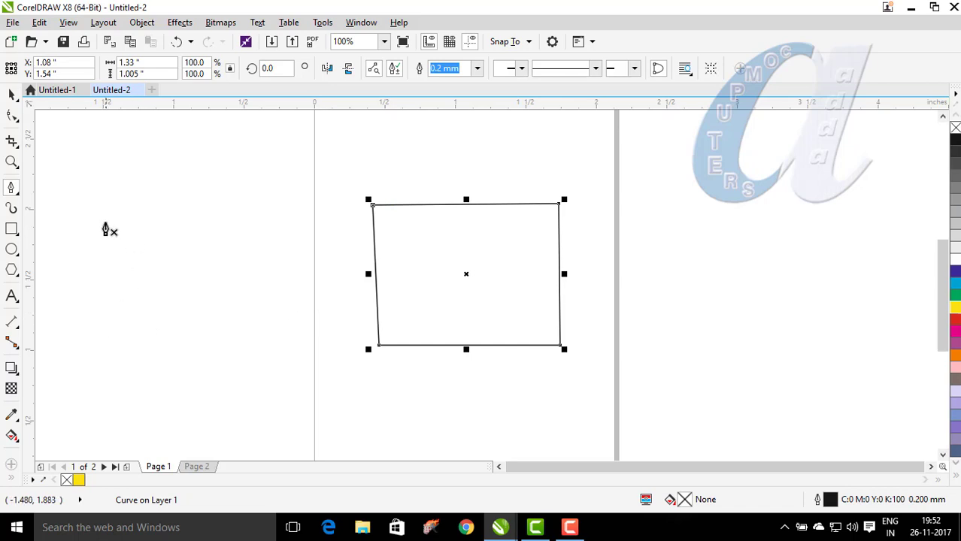
Step: Draw a closed, curved freeform shape about 1.5 by 1.4 inches beside the page with the Pen tool
click(102, 210)
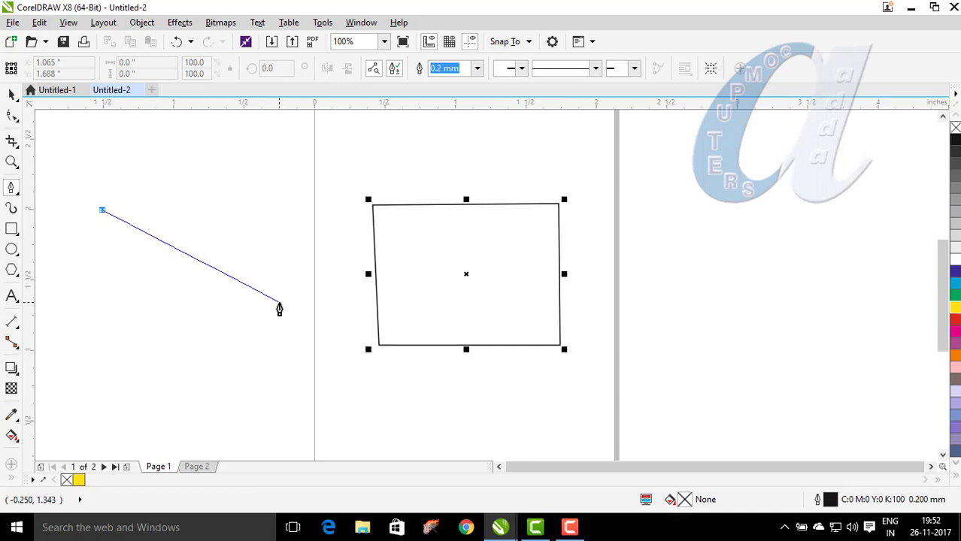
drag(279, 303, 281, 396)
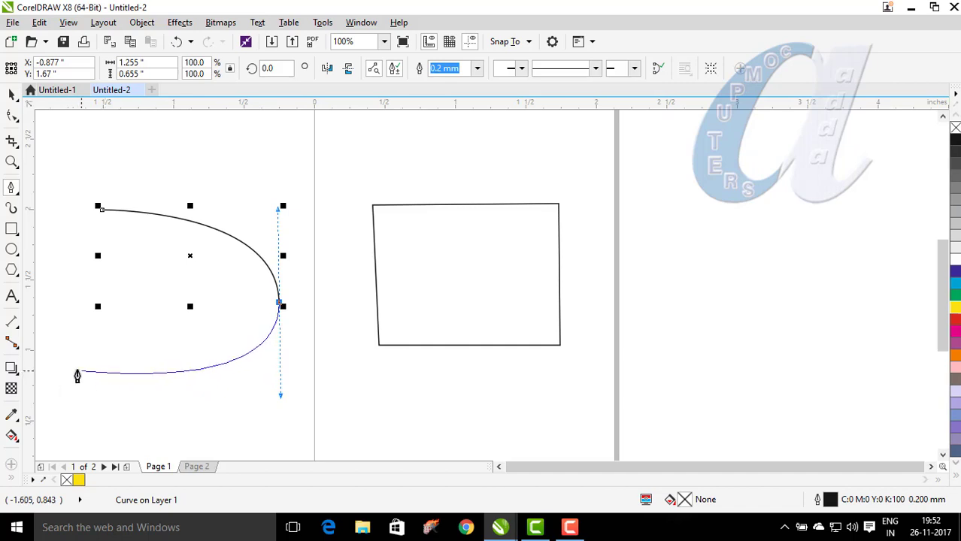
mouse_move(69, 363)
mouse_down()
mouse_move(55, 337)
mouse_move(52, 283)
mouse_up()
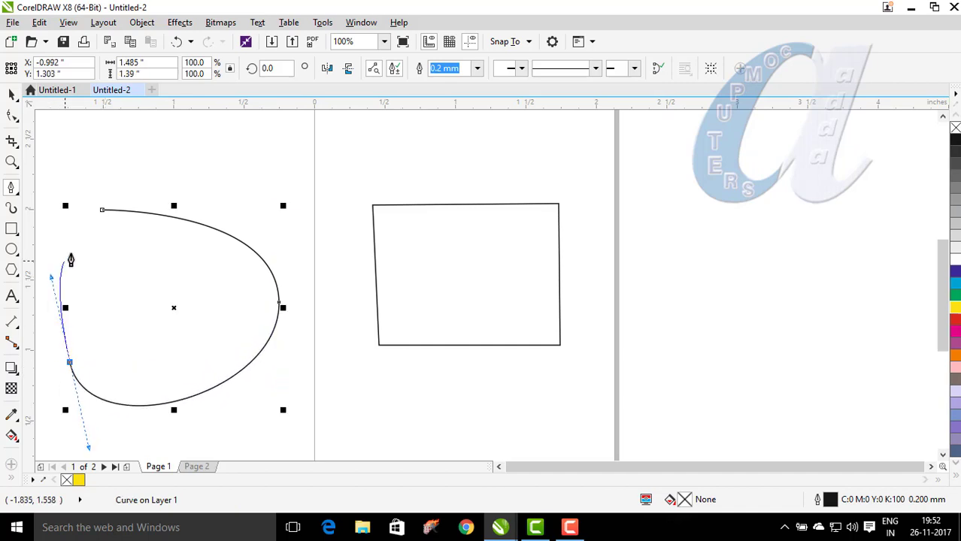
click(102, 210)
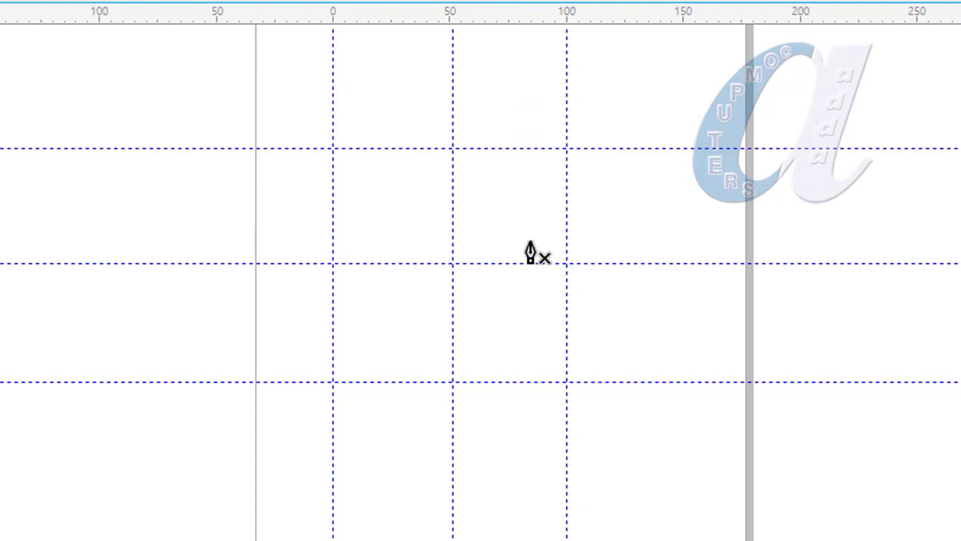
Step: Draw a closed circle about 101 by 100 mm through the guideline intersections in Untitled-1 using four curved Pen segments
click(452, 148)
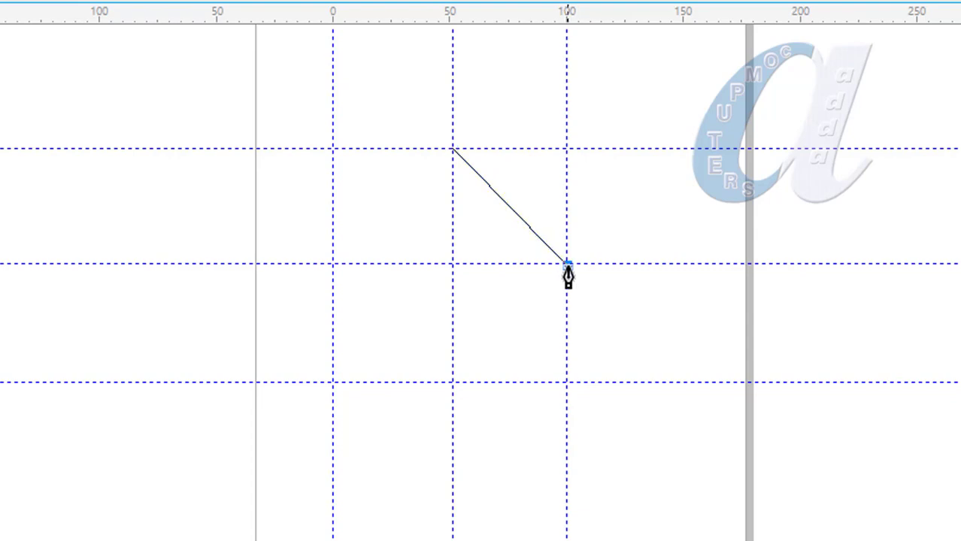
drag(567, 265, 569, 398)
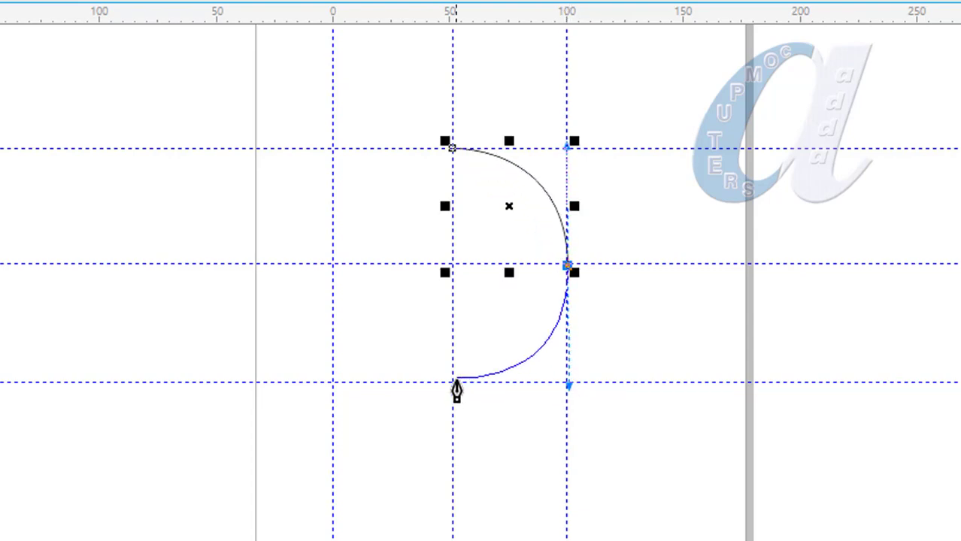
click(454, 385)
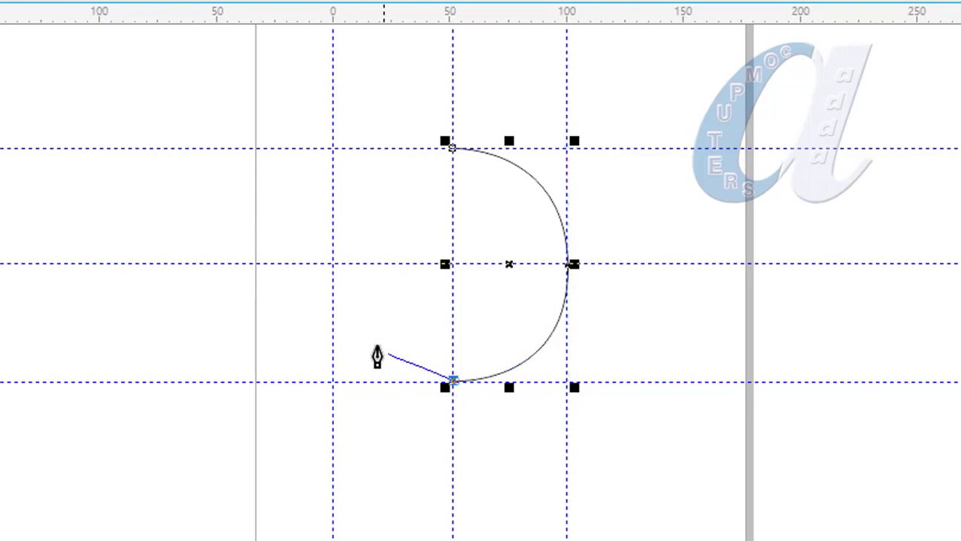
drag(332, 264, 333, 159)
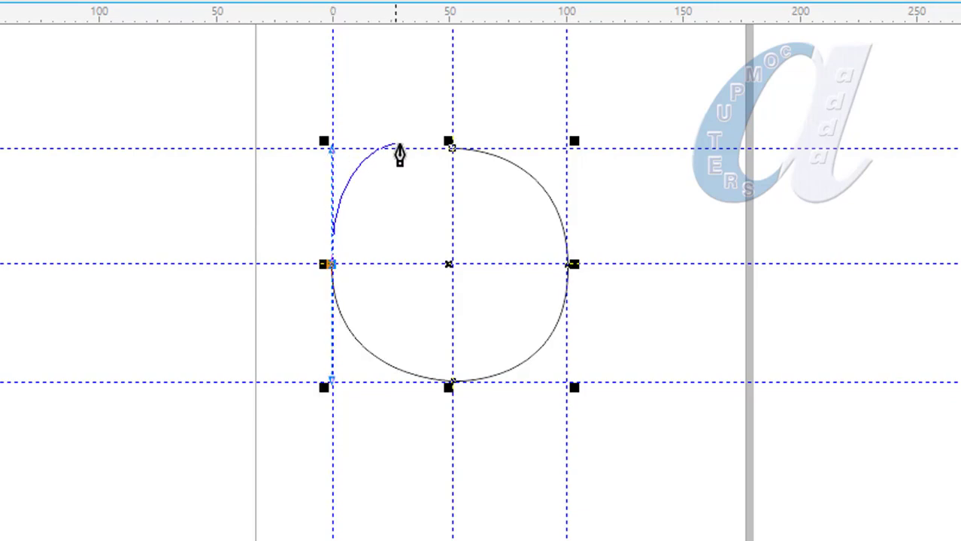
click(450, 147)
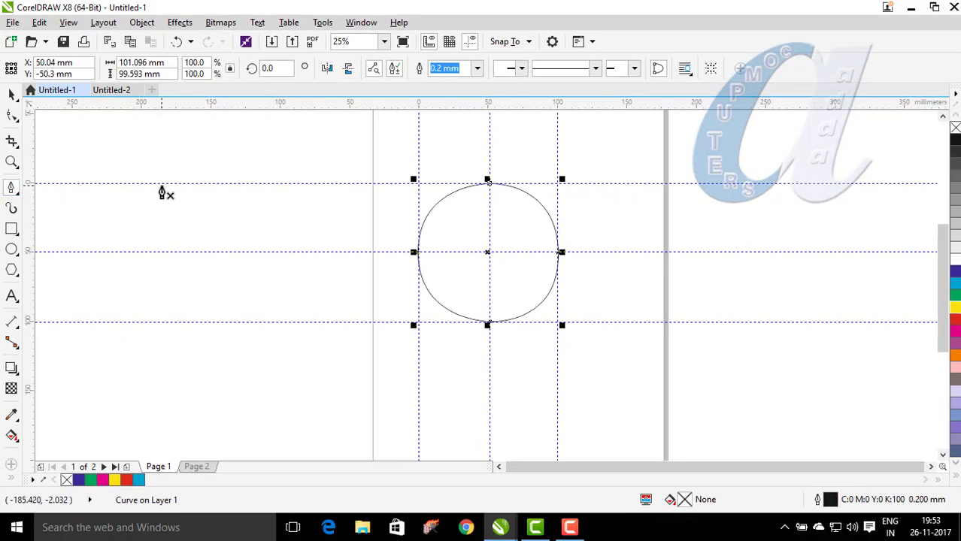
Step: Draw an open Pen path about 165 by 93 mm beside the page, with two curved segments followed by a straight one
click(161, 188)
drag(84, 256, 82, 342)
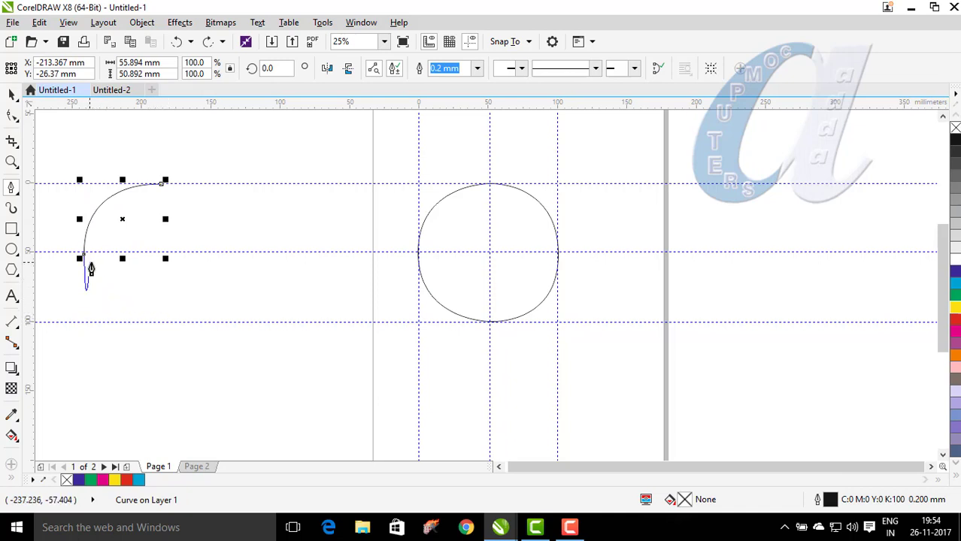
click(234, 302)
click(313, 207)
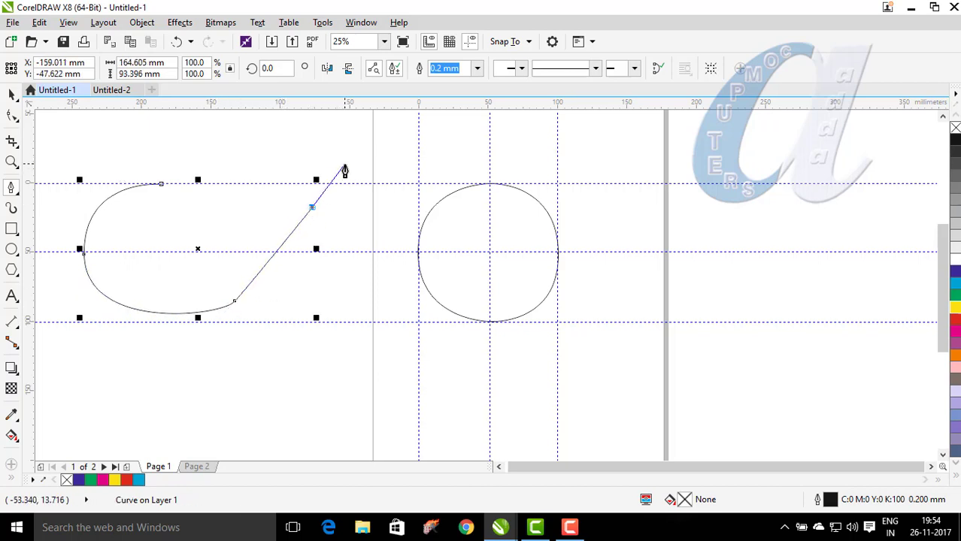
Step: Undo the last two segments of the open path and redo them
key(ctrl+z)
key(ctrl+z)
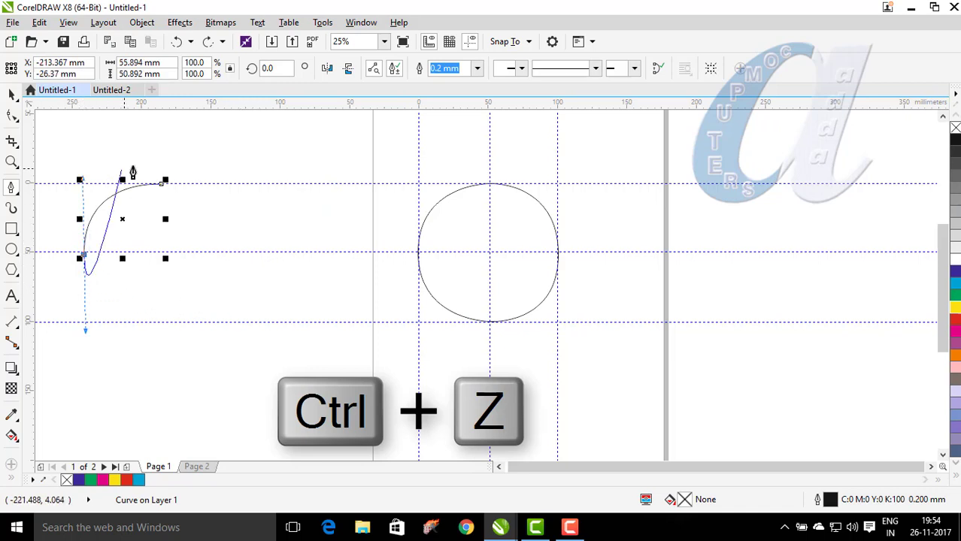
key(ctrl+shift+z)
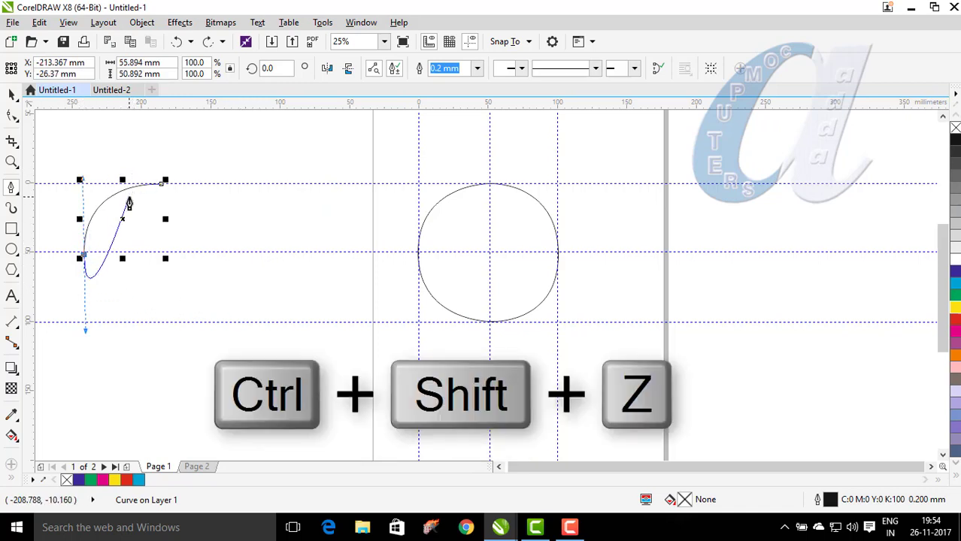
key(ctrl+shift+z)
key(ctrl+shift+z)
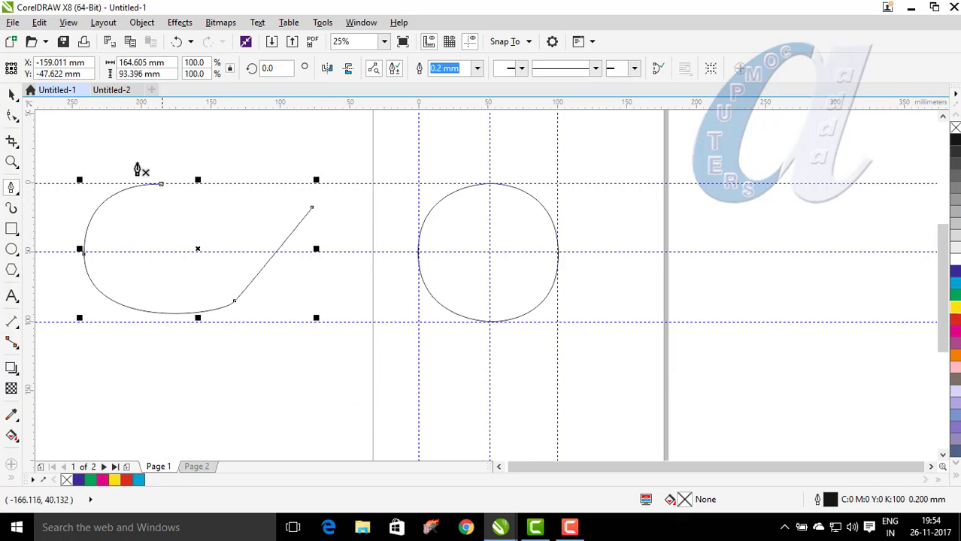
Step: Delete the curved shape beside page 2 of Untitled-2
click(113, 90)
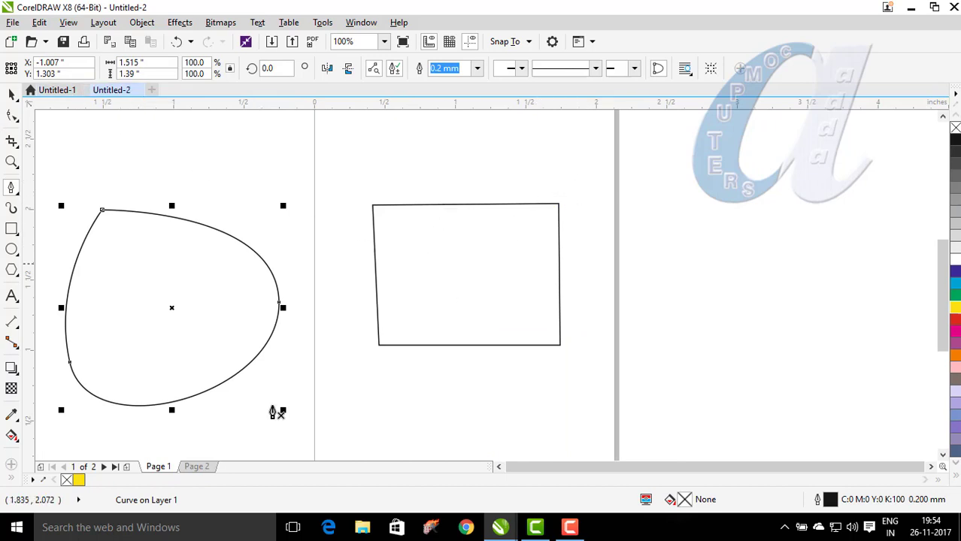
click(197, 467)
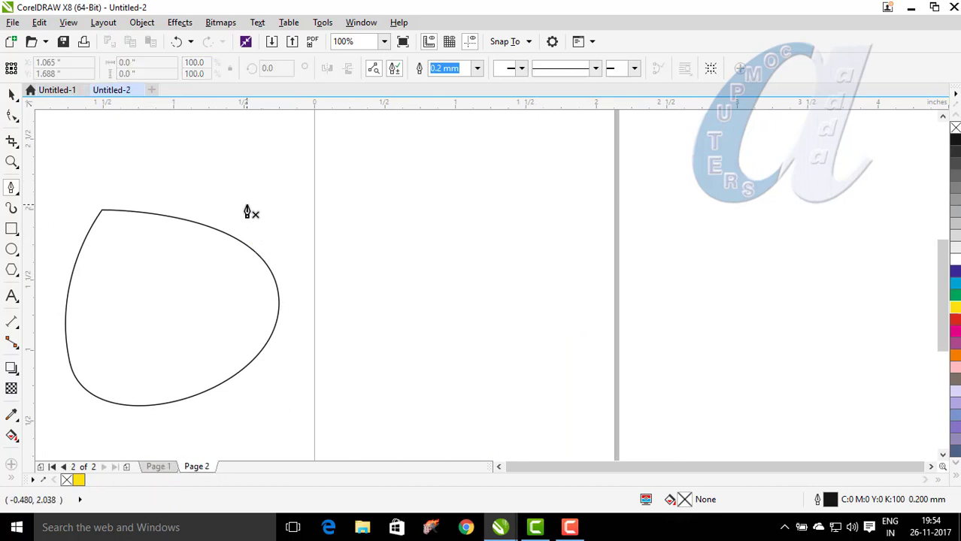
click(11, 95)
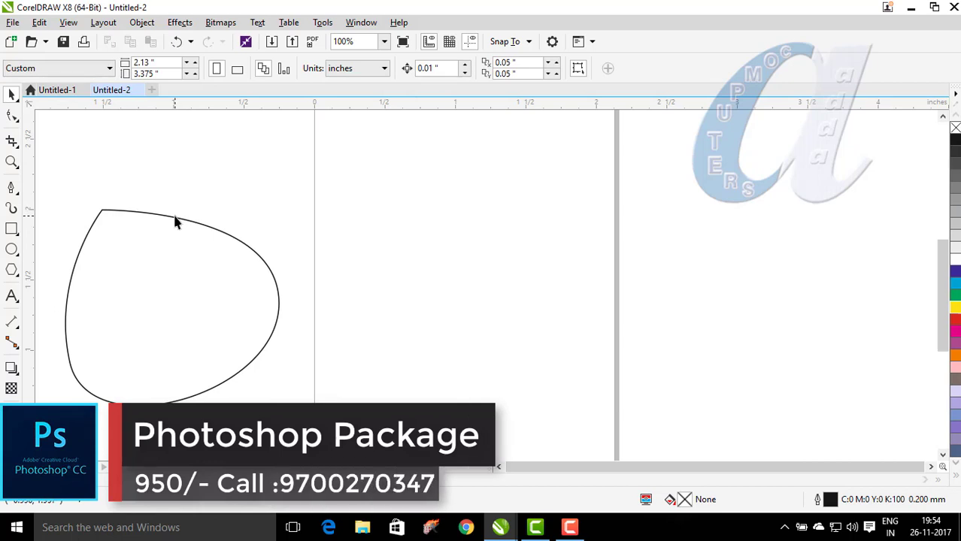
click(172, 218)
key(Delete)
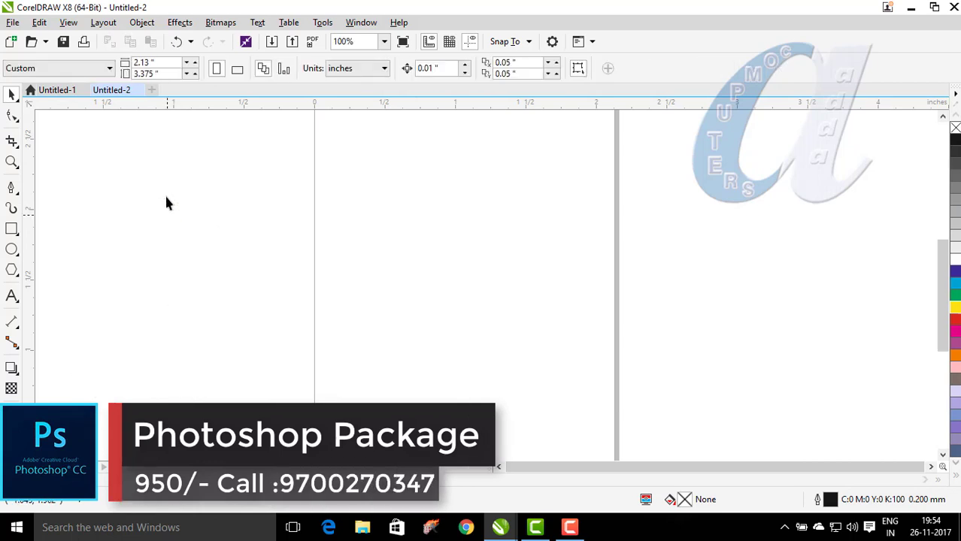
Step: Import KIvoWX.jpg from the Desktop onto page 2 at its original size and move it up to show the letter pendant
click(12, 24)
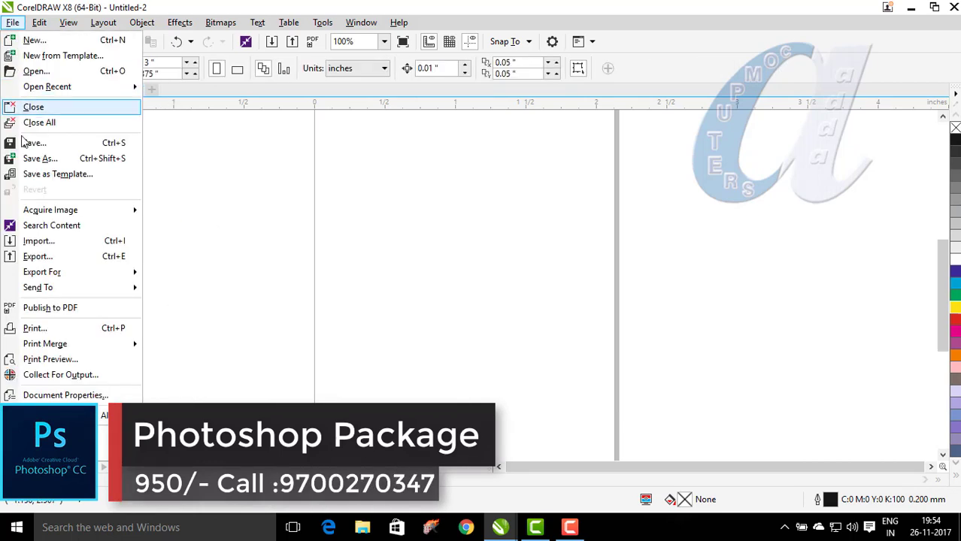
click(33, 246)
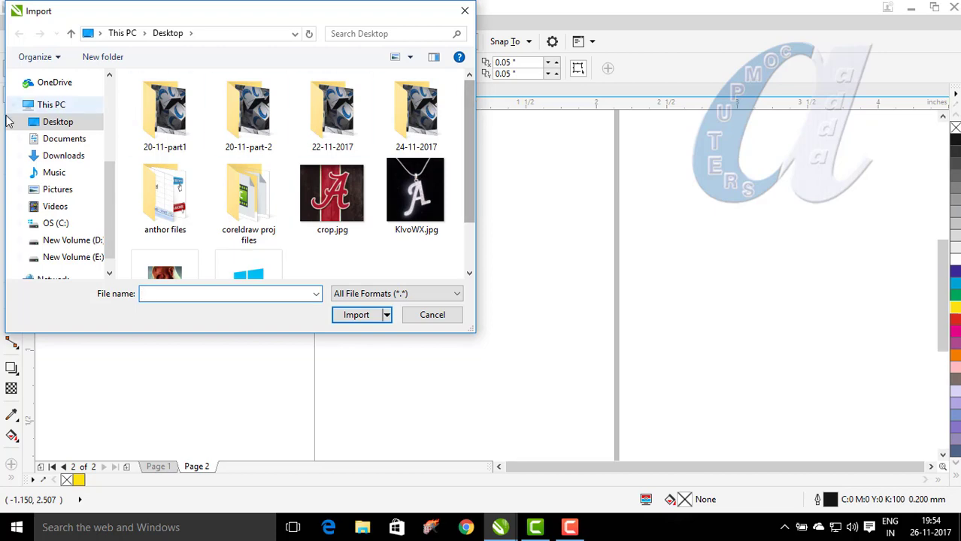
click(418, 194)
click(355, 314)
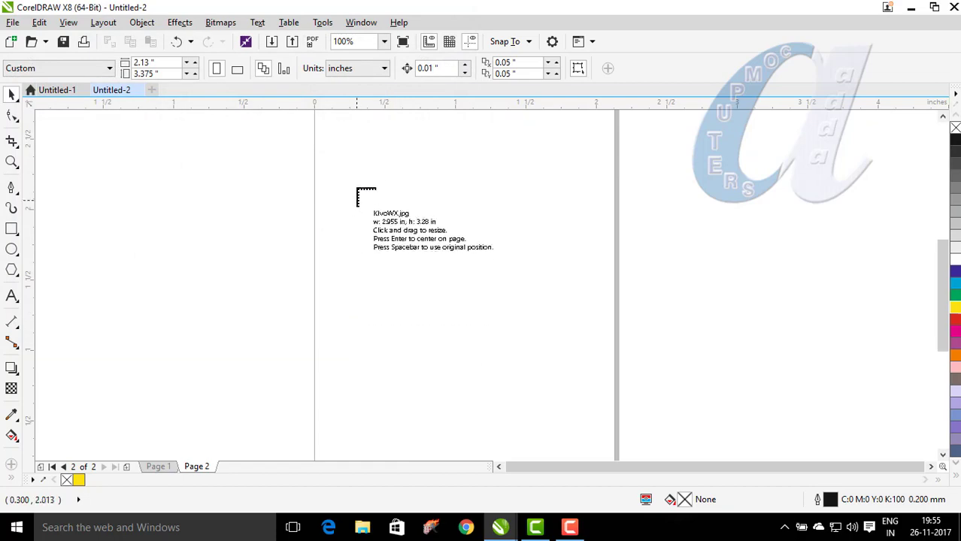
click(358, 189)
drag(485, 300, 423, 260)
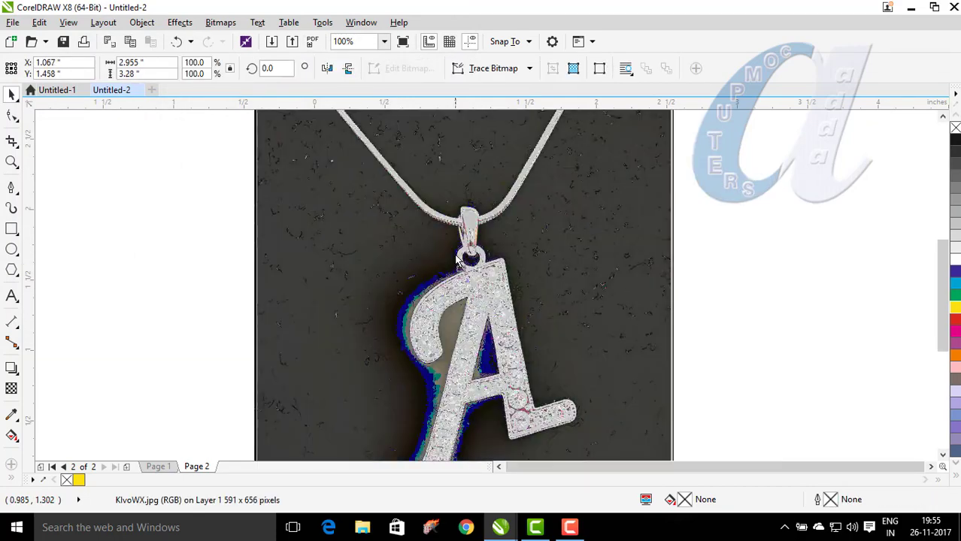
drag(472, 301, 482, 235)
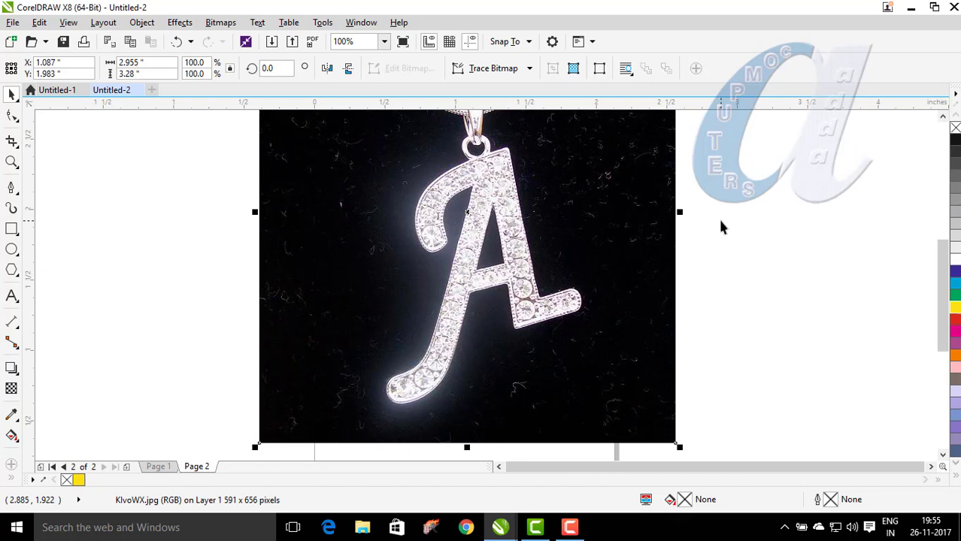
Step: Trace the pendant letter's top edge, outer right side and upper foot edge with the Pen tool, starting at the upper-left curve
click(12, 189)
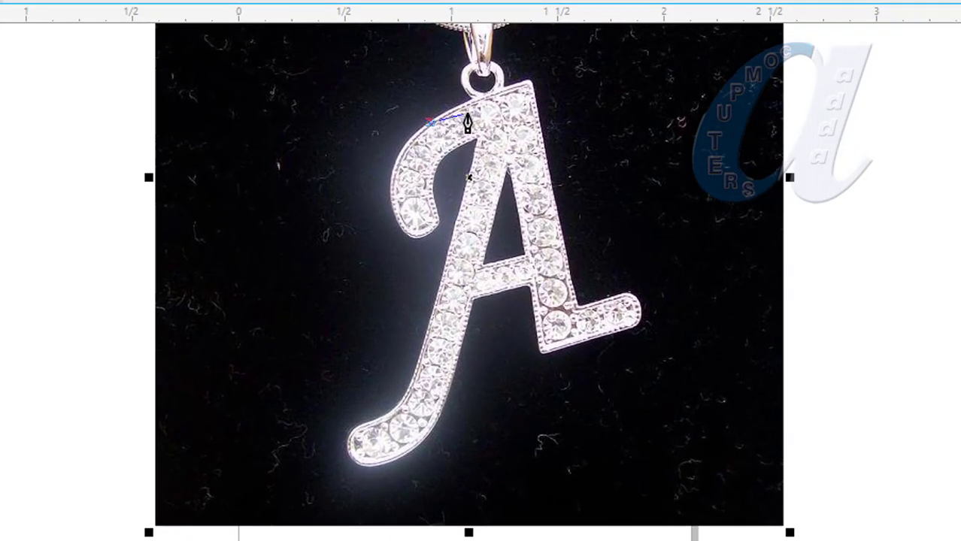
click(441, 175)
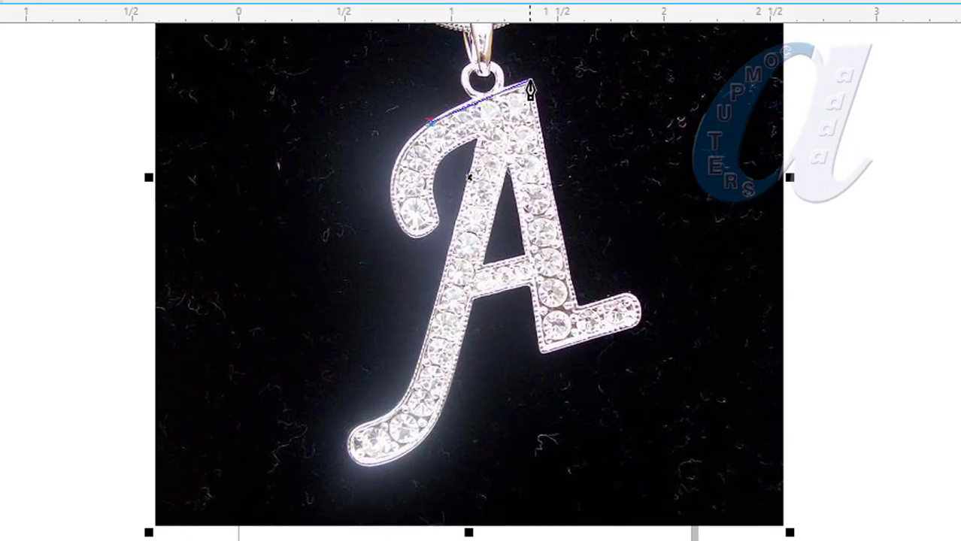
click(530, 79)
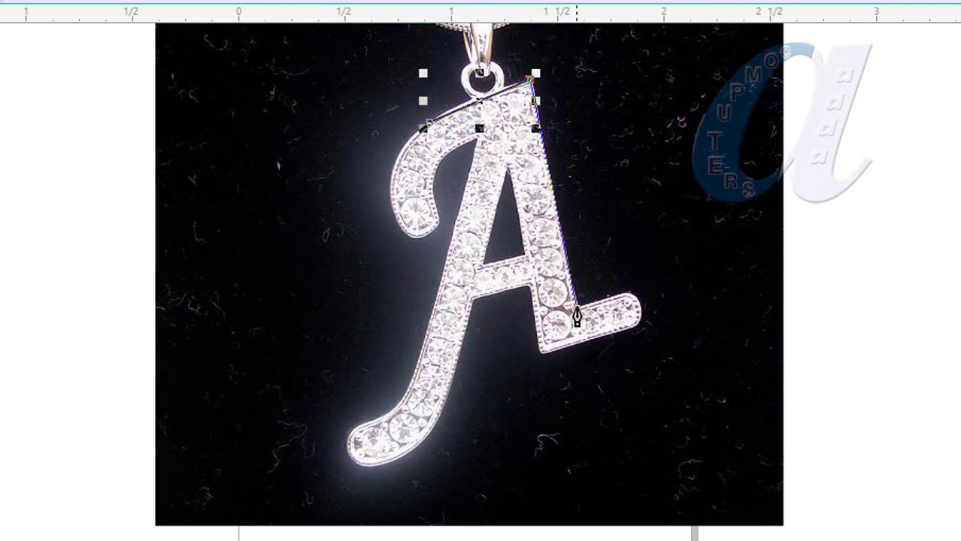
click(582, 311)
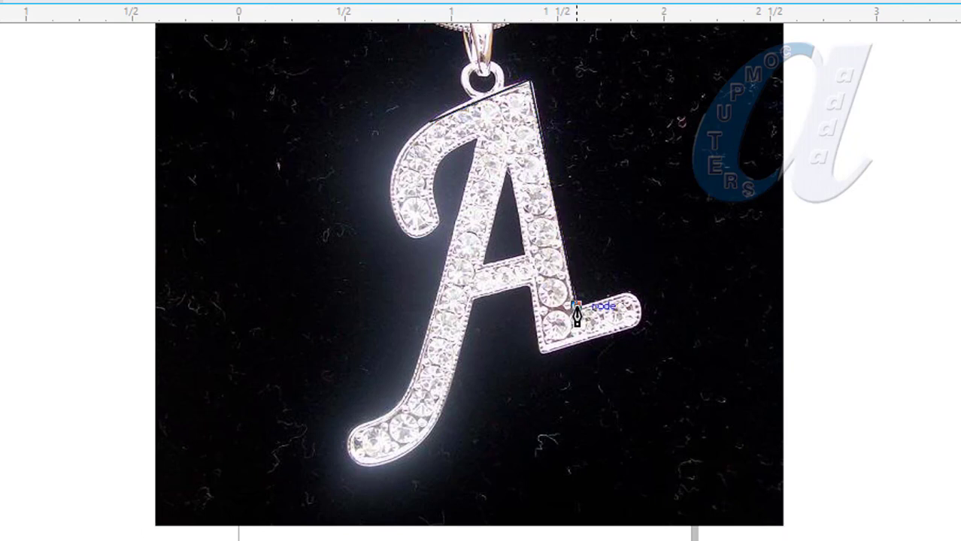
click(626, 295)
Step: Continue the Pen path with curved segments around the rounded end of the pendant letter's right foot
scroll(635, 319, up, 2)
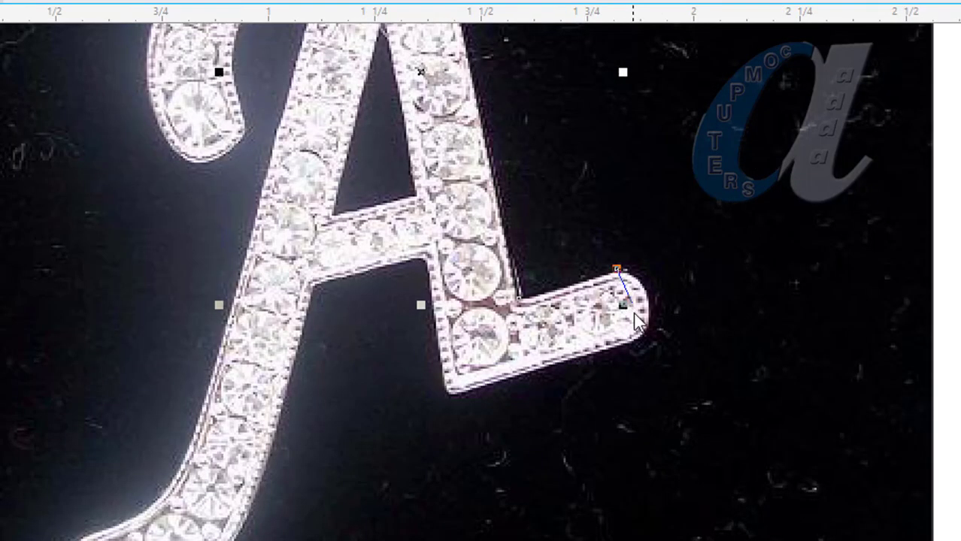
click(649, 304)
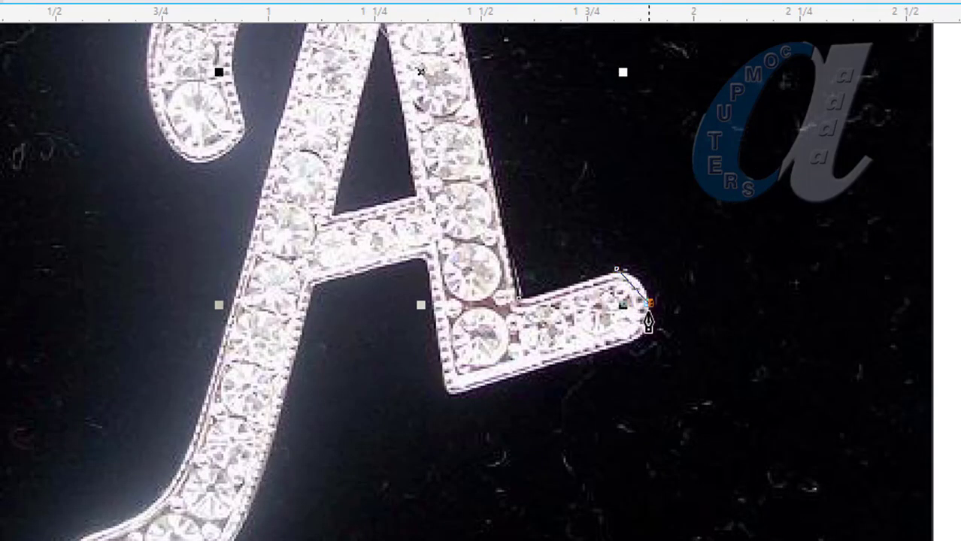
drag(648, 322, 643, 330)
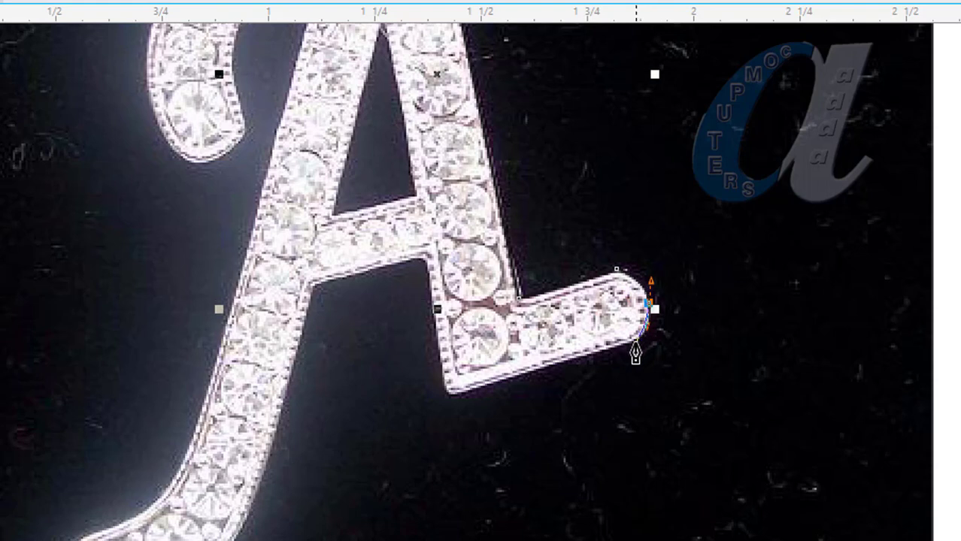
click(639, 336)
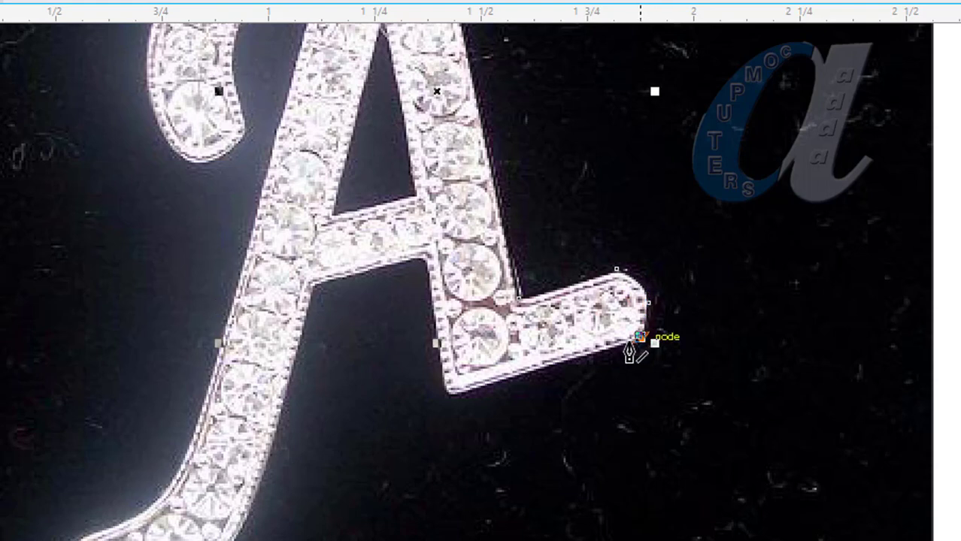
Step: Trace the right foot's lower edge, the right leg's inner edge and the underside of the crossbar
click(449, 393)
click(426, 258)
click(311, 282)
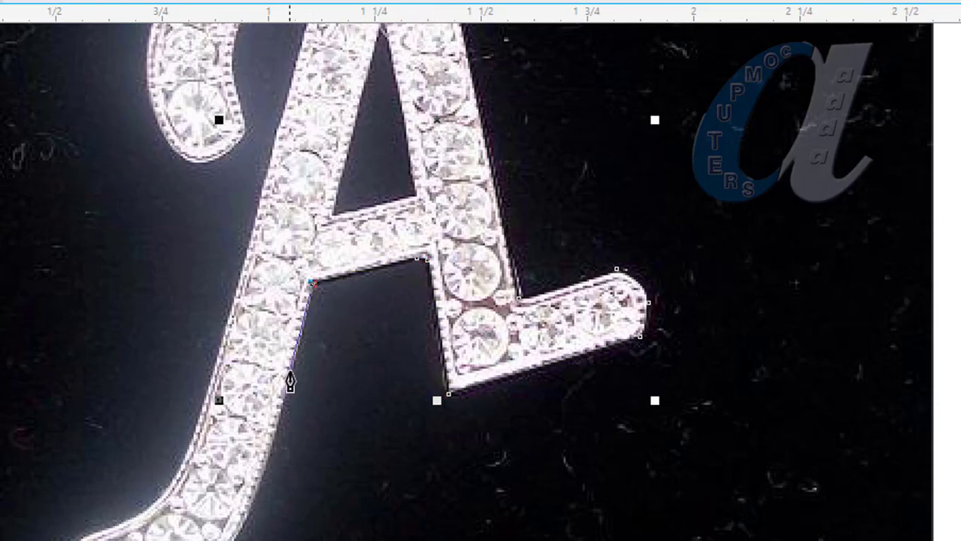
Step: Trace the left leg's inner edge from the crossbar down and around its rounded lower tip
scroll(290, 382, down, 2)
click(295, 387)
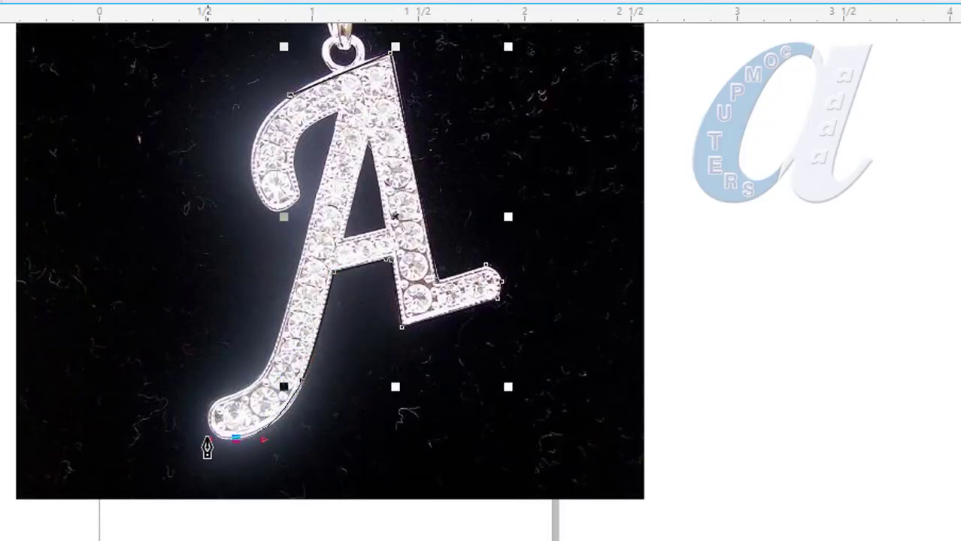
click(215, 443)
click(210, 411)
click(236, 399)
Step: Trace the left leg's outer edge up to the inner corner and into the inside curve of the upper-left hook
scroll(262, 389, up, 4)
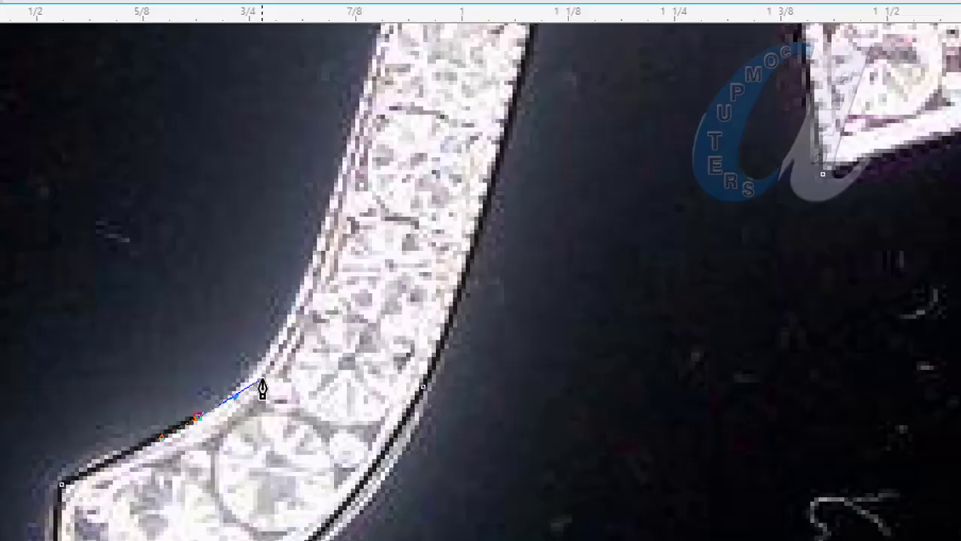
scroll(261, 389, down, 2)
scroll(376, 76, up, 1)
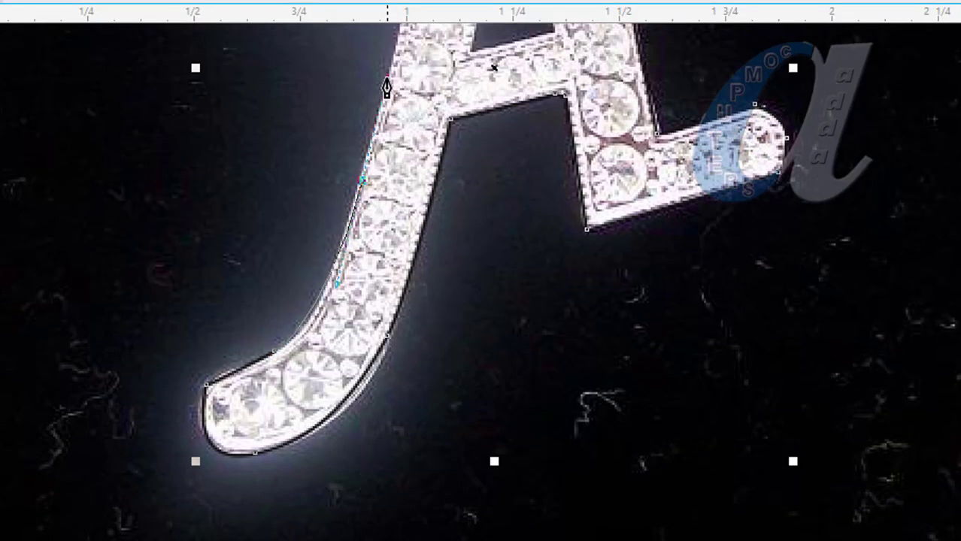
scroll(387, 88, down, 2)
scroll(408, 38, up, 2)
scroll(386, 85, down, 2)
scroll(382, 124, up, 2)
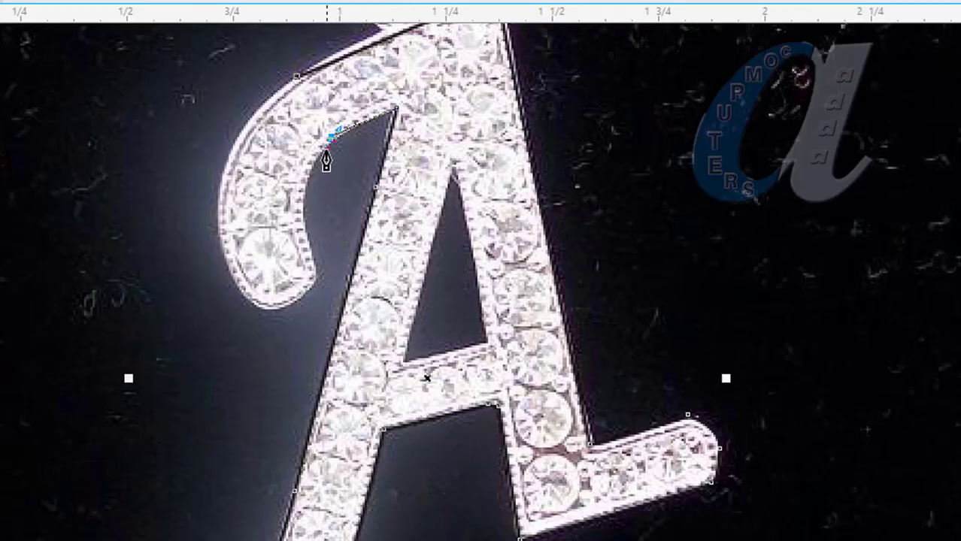
Step: Trace around the hook's rounded end and up its outer curve, closing the letter outline at its starting node
drag(308, 291, 298, 302)
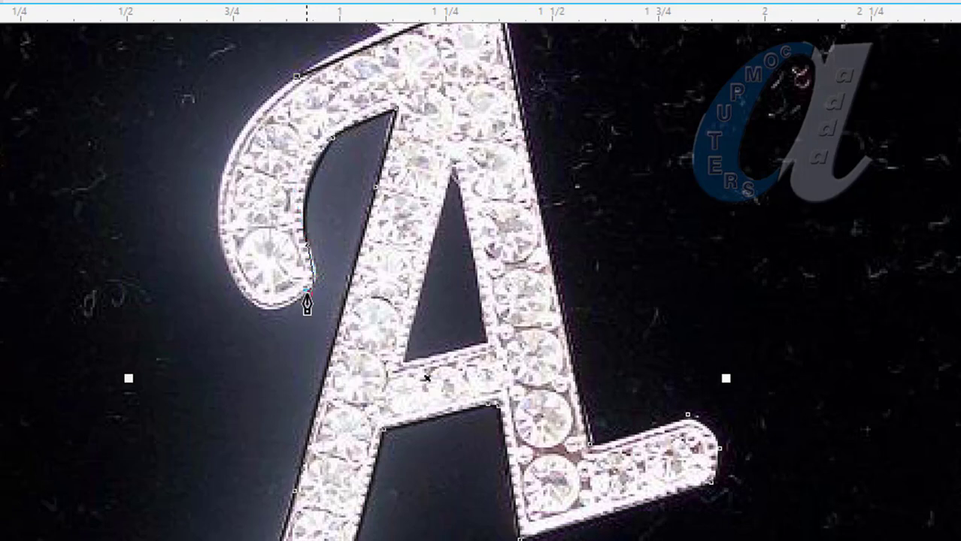
click(244, 297)
drag(232, 150, 262, 85)
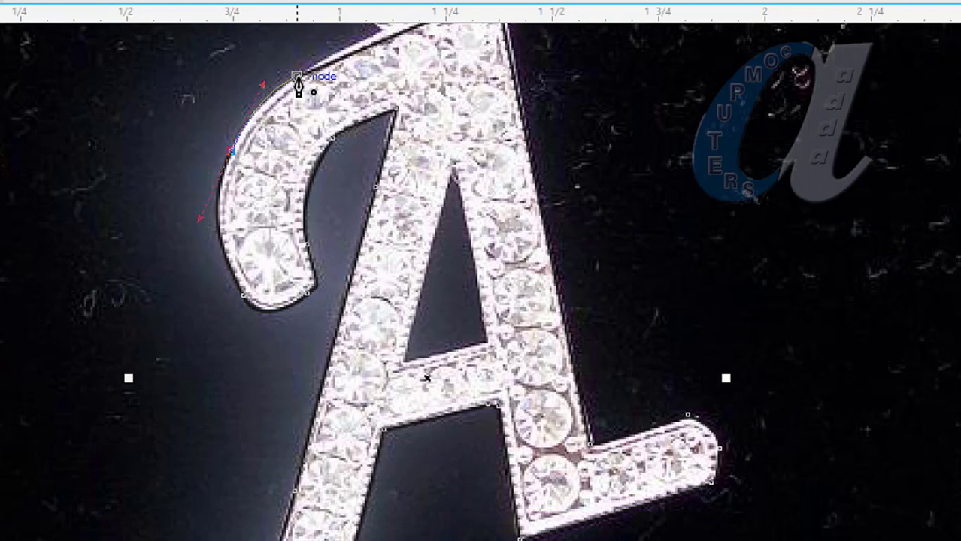
click(297, 77)
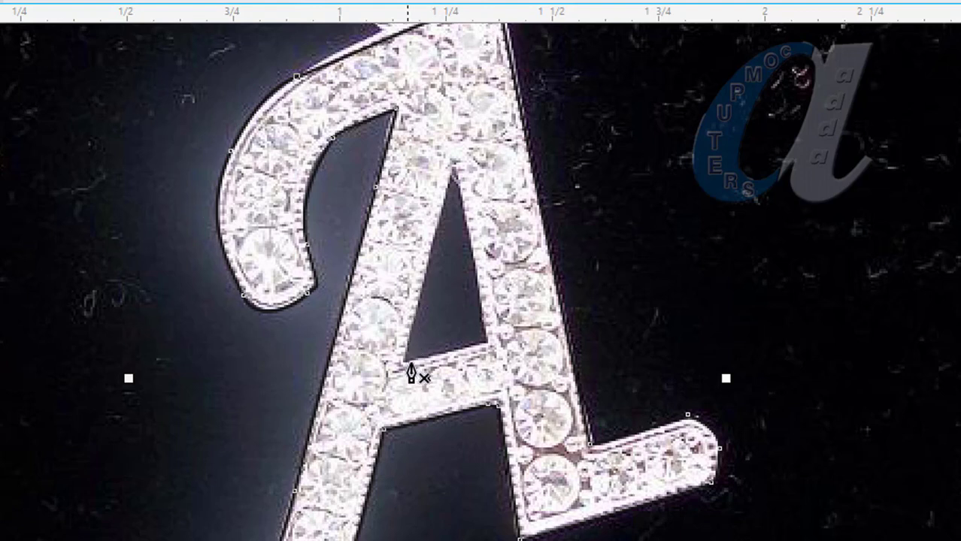
Step: Draw a closed triangular Pen path around the letter's inner opening above the crossbar
click(452, 167)
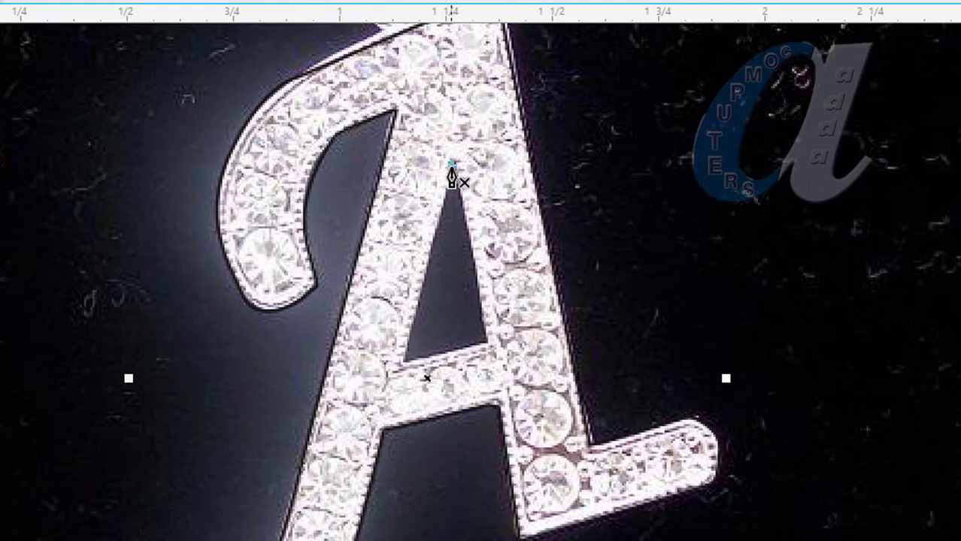
click(399, 363)
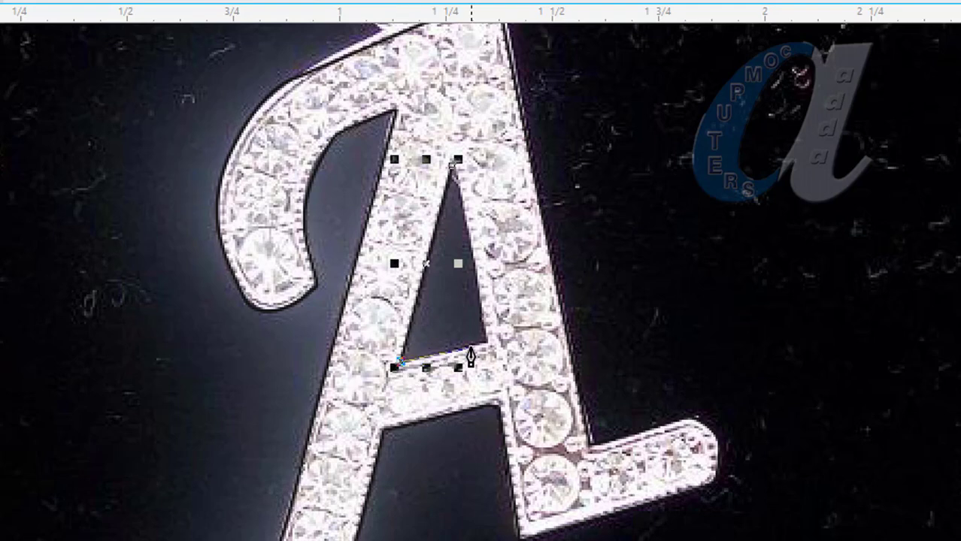
click(491, 340)
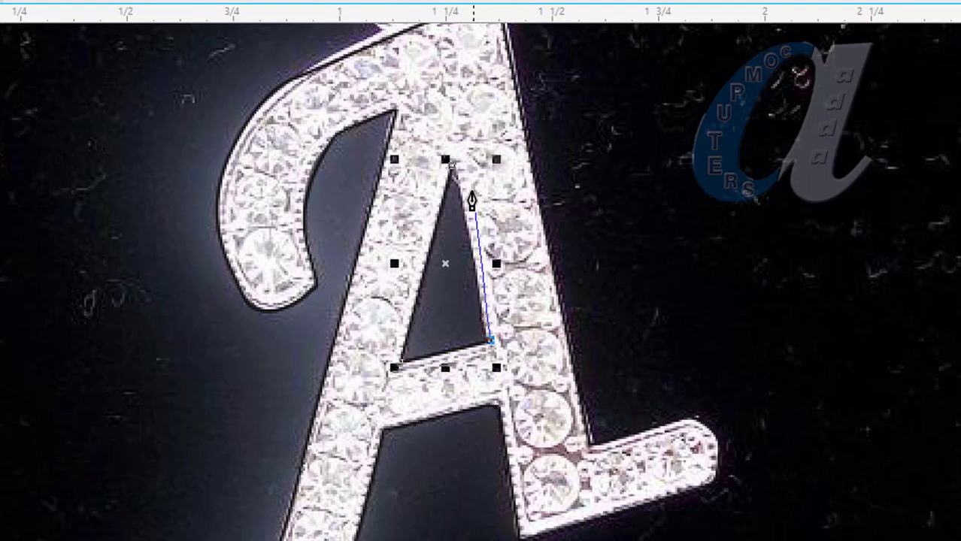
click(452, 167)
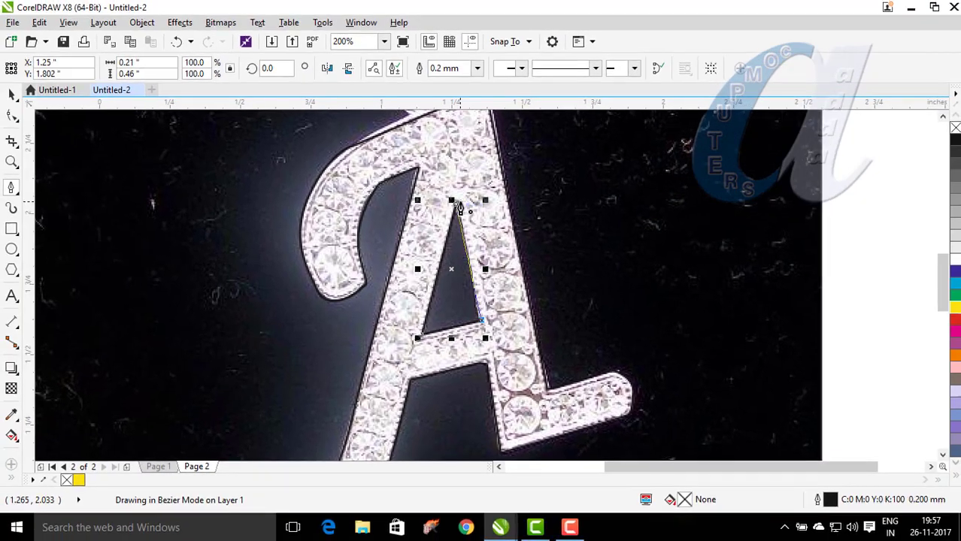
click(450, 185)
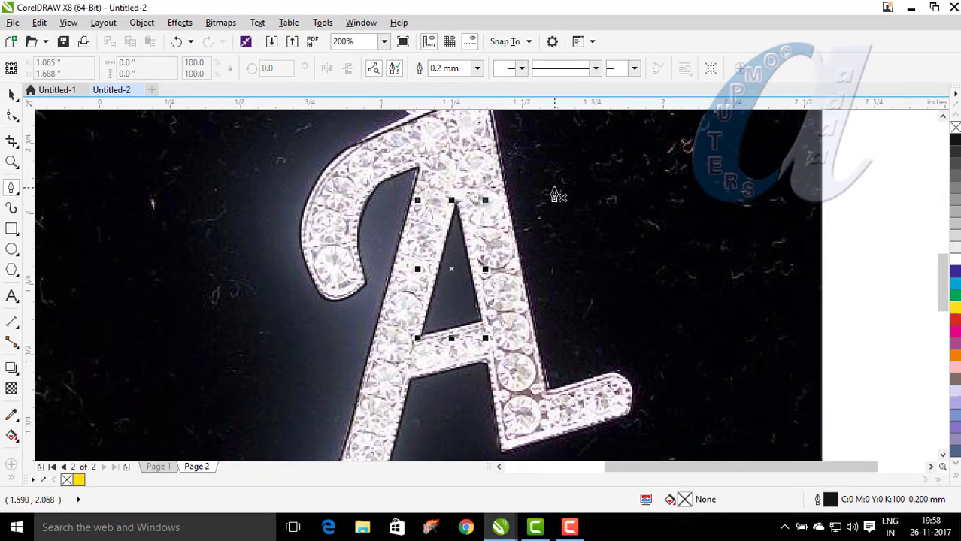
Step: Delete the KIvoWX.jpg pendant photo, keeping the traced letter outlines
scroll(553, 195, down, 1)
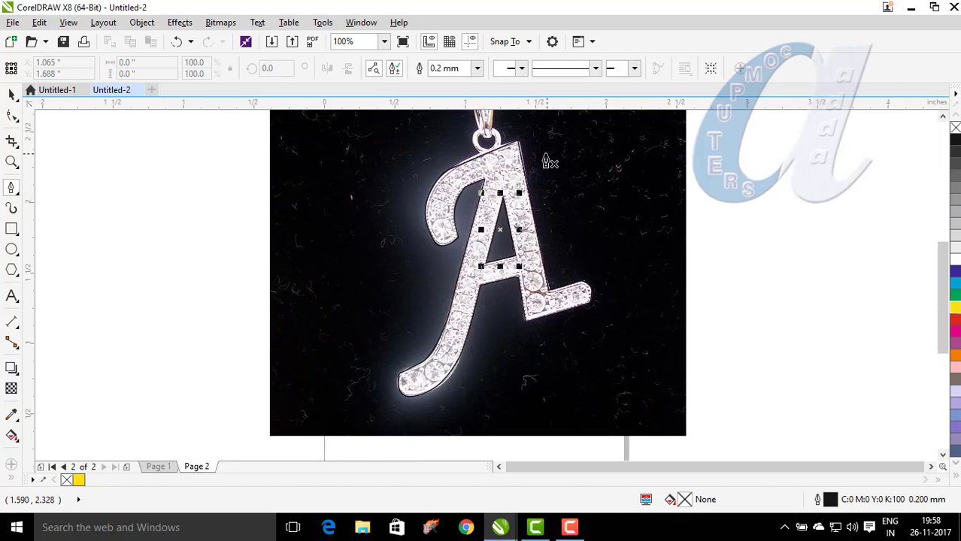
click(12, 94)
click(294, 249)
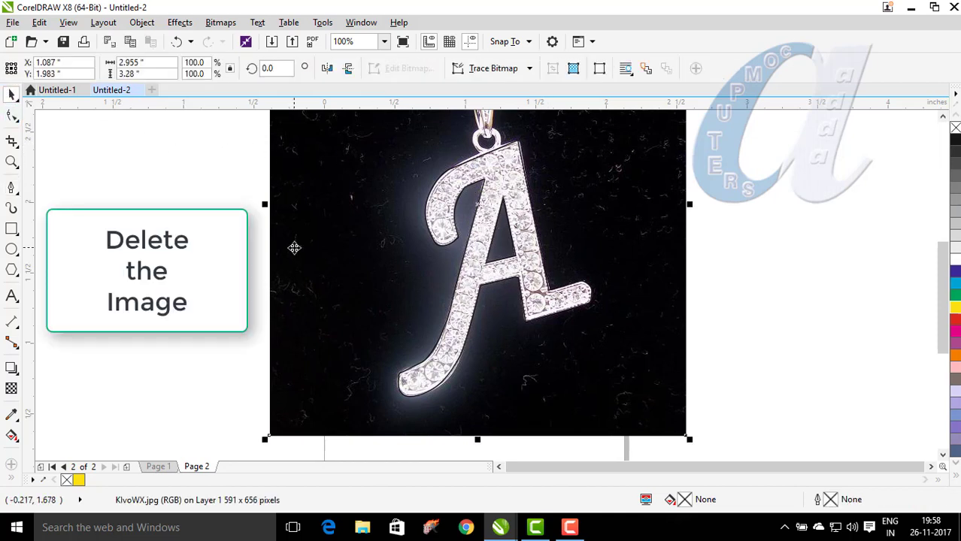
key(Delete)
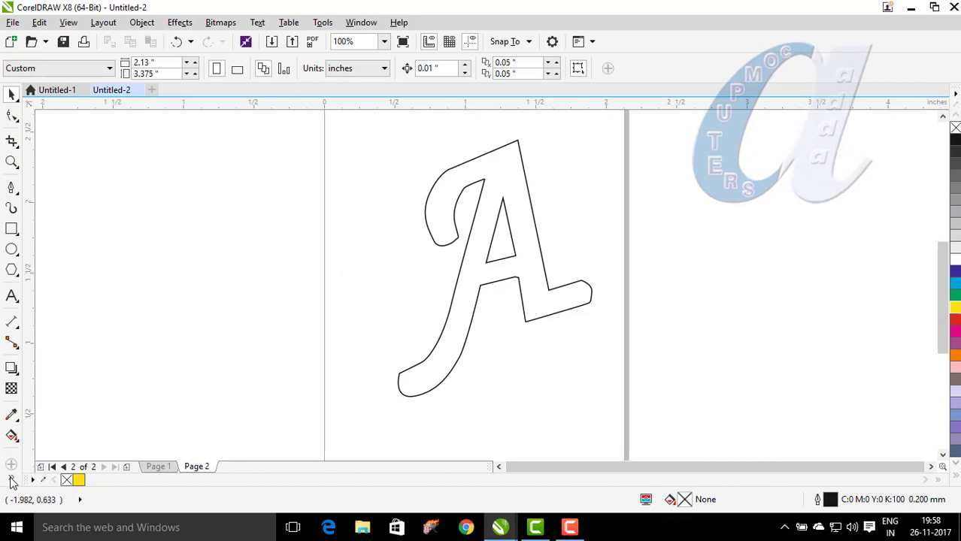
Step: Smart Fill the letter between its outer outline and inner triangle with C3 M100 Y22 K15 and a 1.0 mm teal outline
click(34, 469)
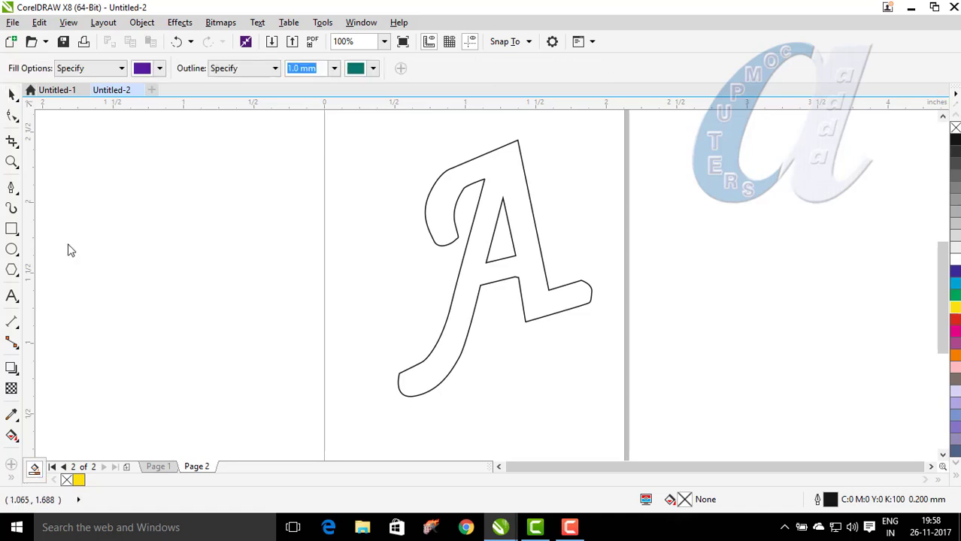
click(160, 68)
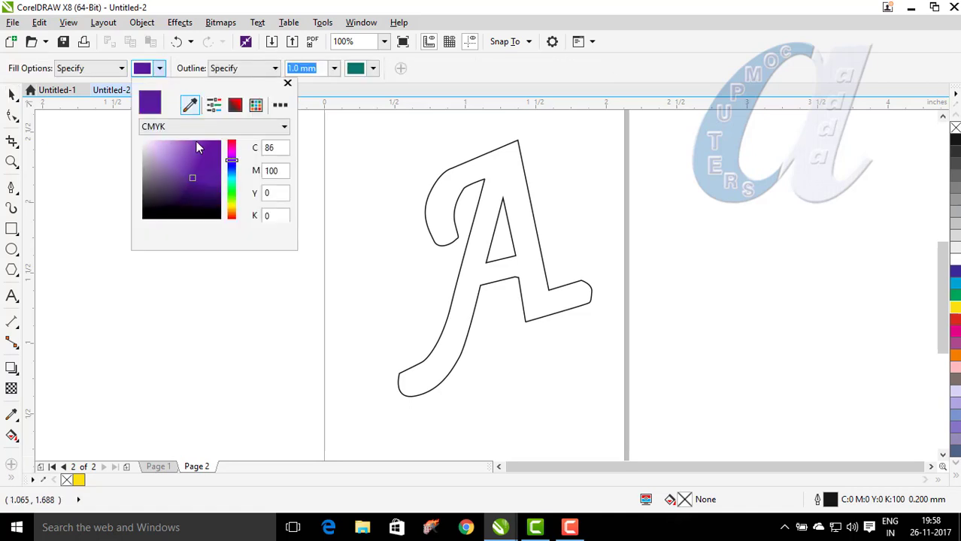
drag(233, 148, 233, 145)
click(212, 157)
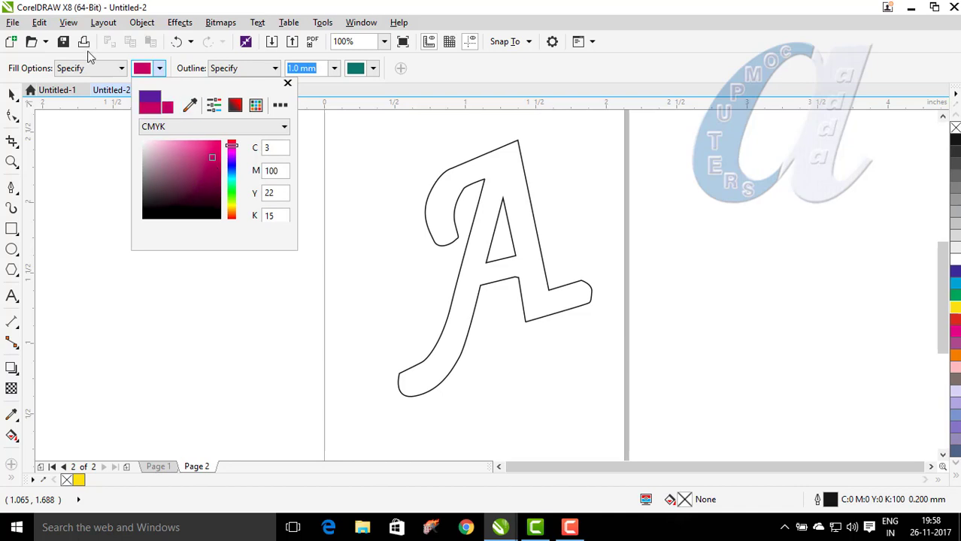
click(497, 179)
click(496, 178)
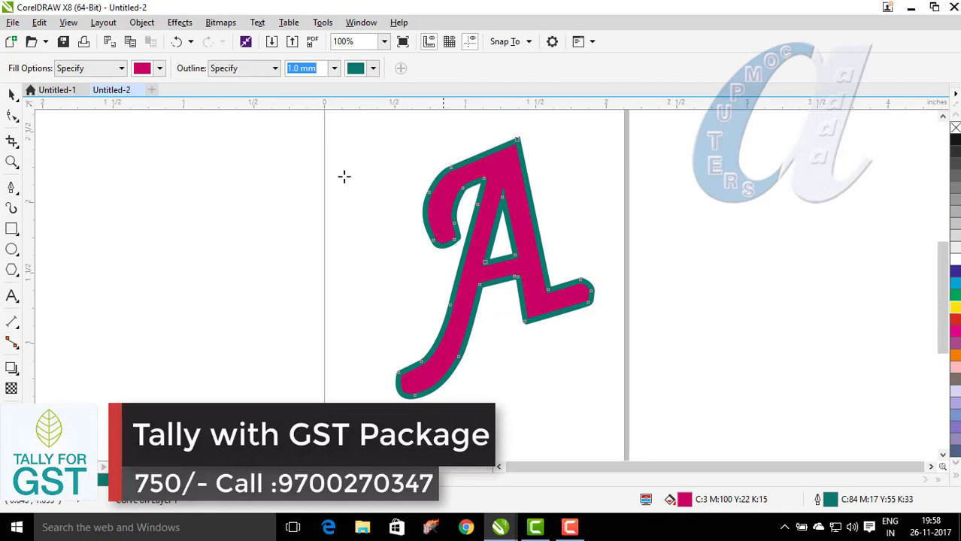
click(11, 94)
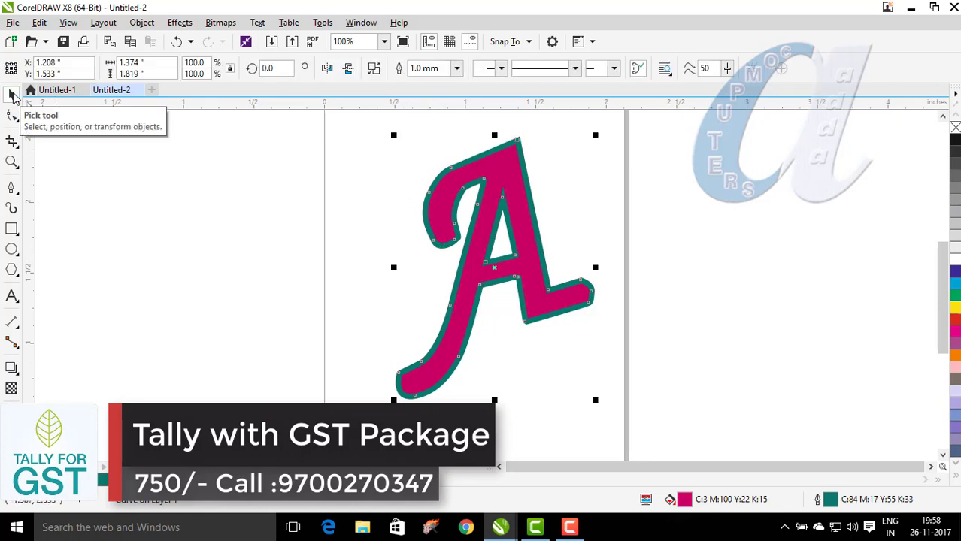